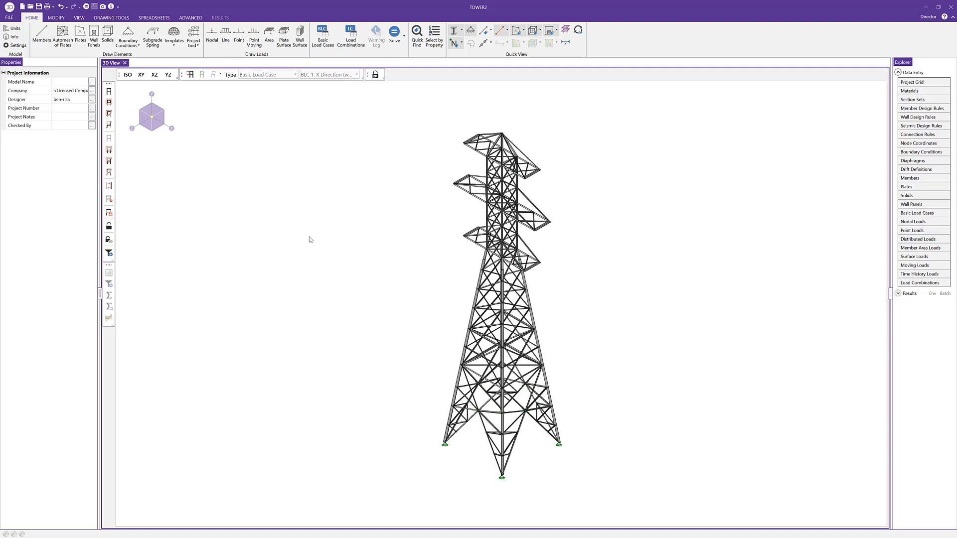
Step: Confirm RISA-3D's combination generator uses United States and 2018 IBC Strength, then close it
click(351, 36)
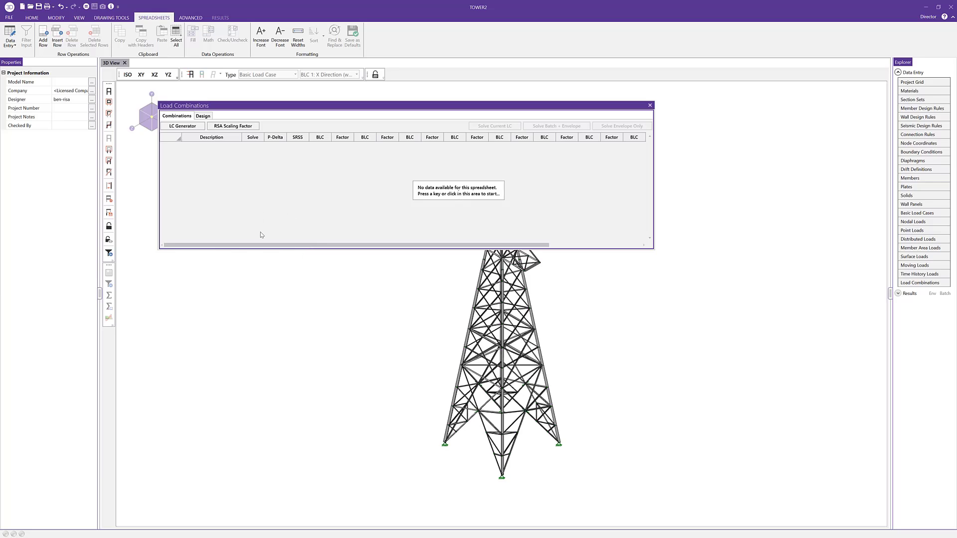
click(192, 128)
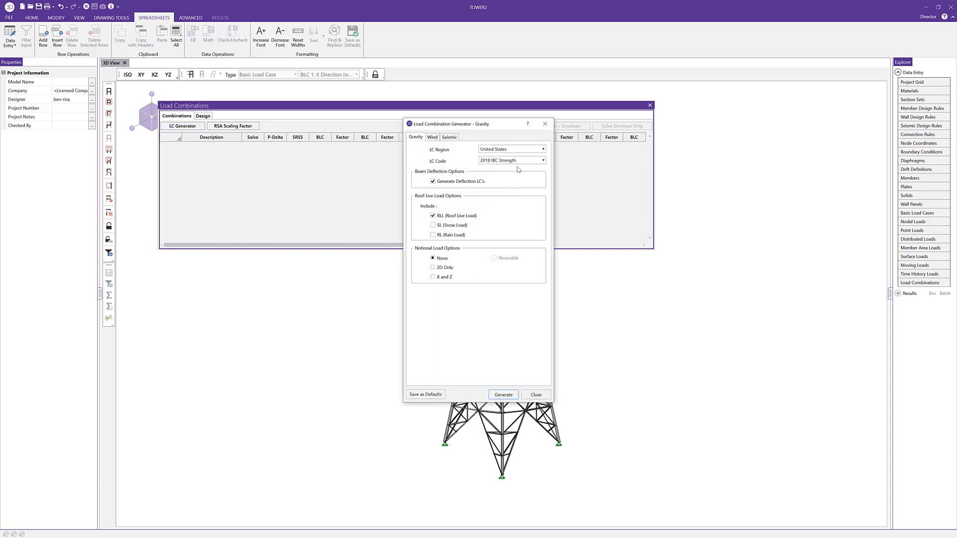
click(529, 150)
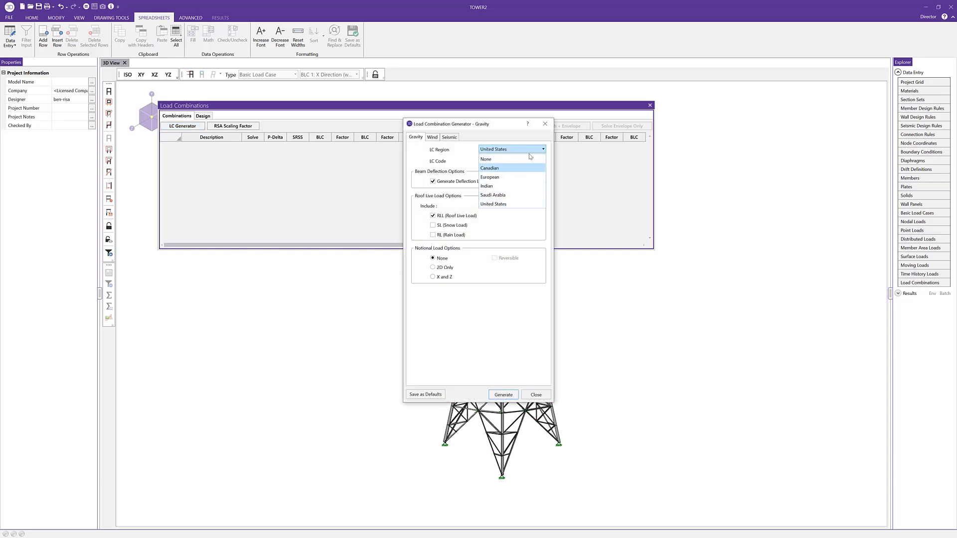
click(530, 149)
click(526, 160)
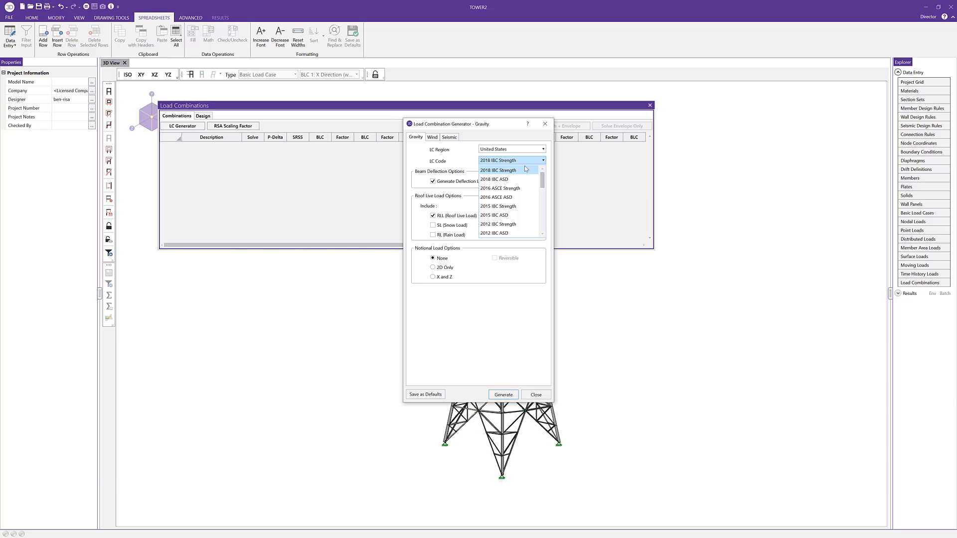
click(506, 161)
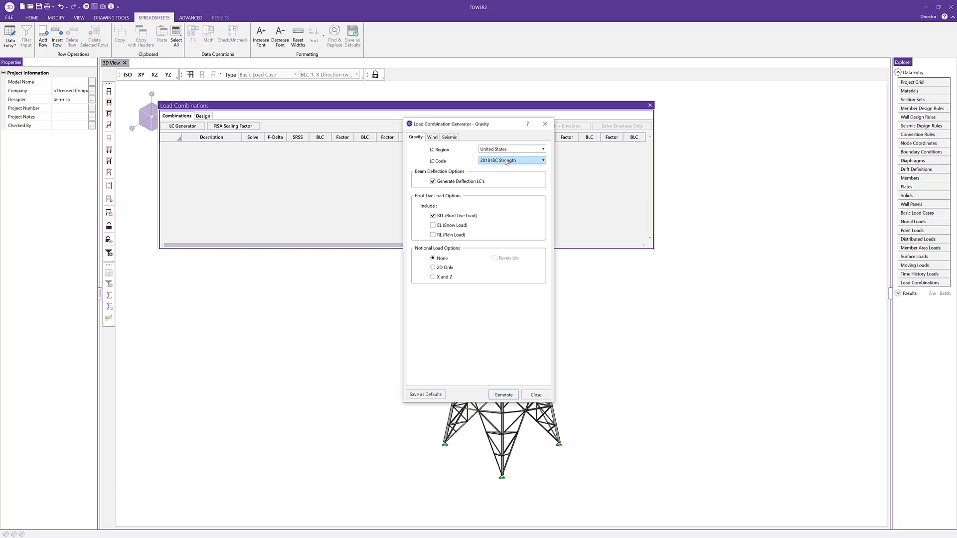
click(507, 161)
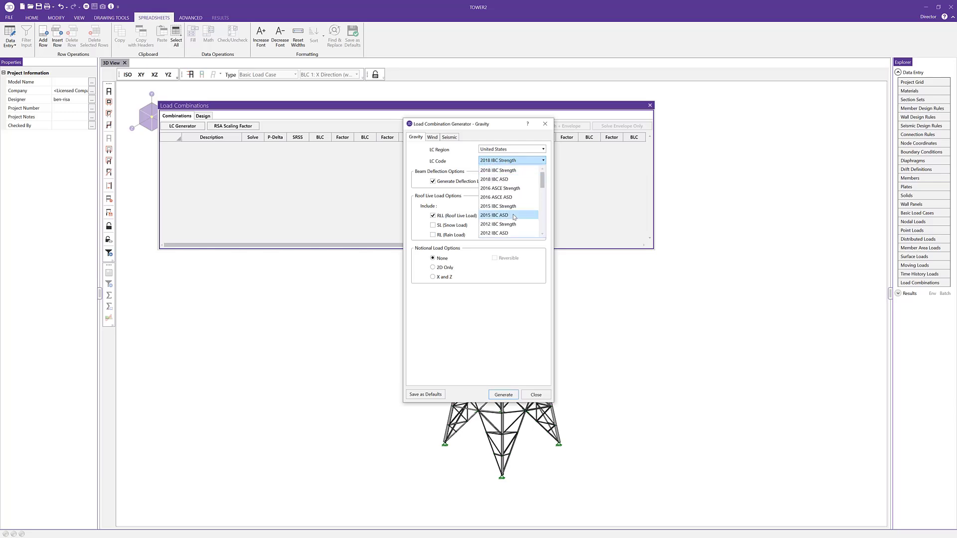
click(507, 161)
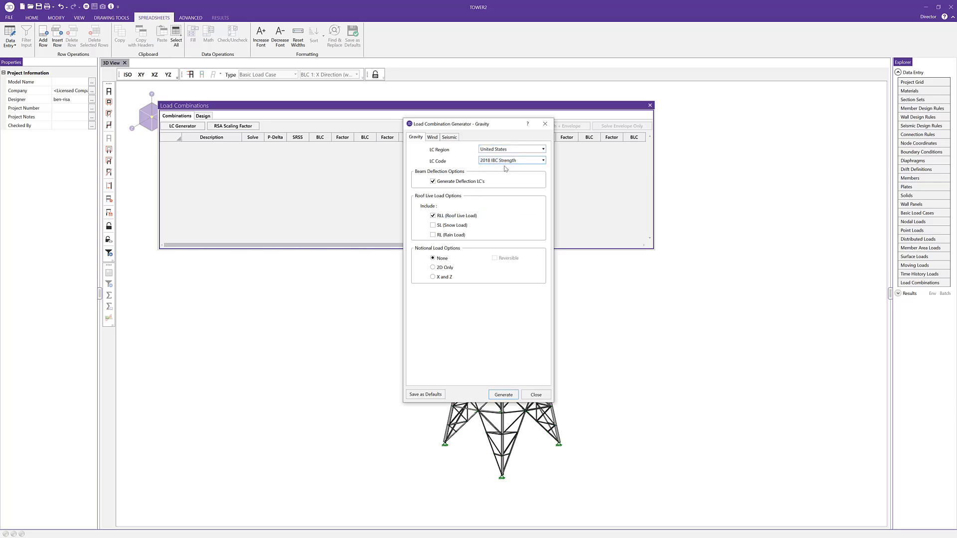
click(545, 123)
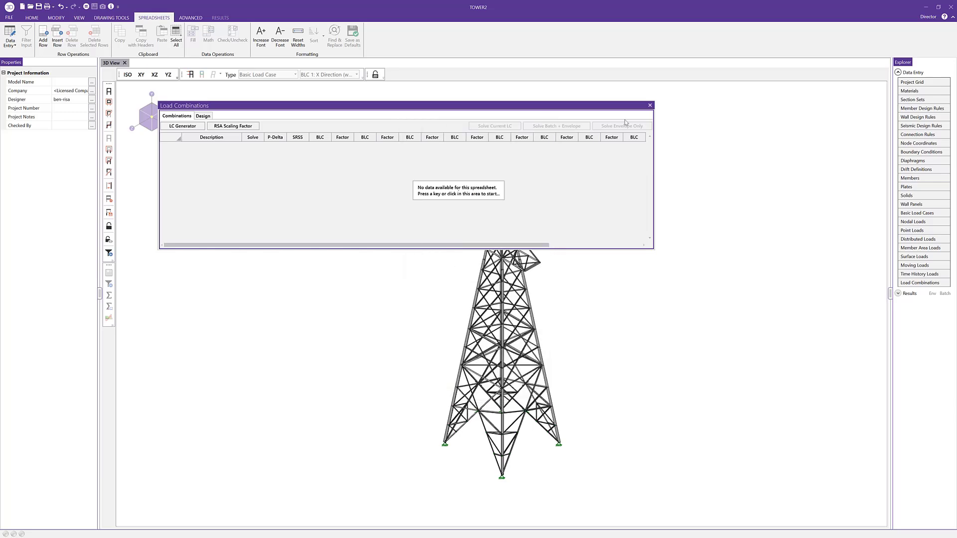
click(650, 106)
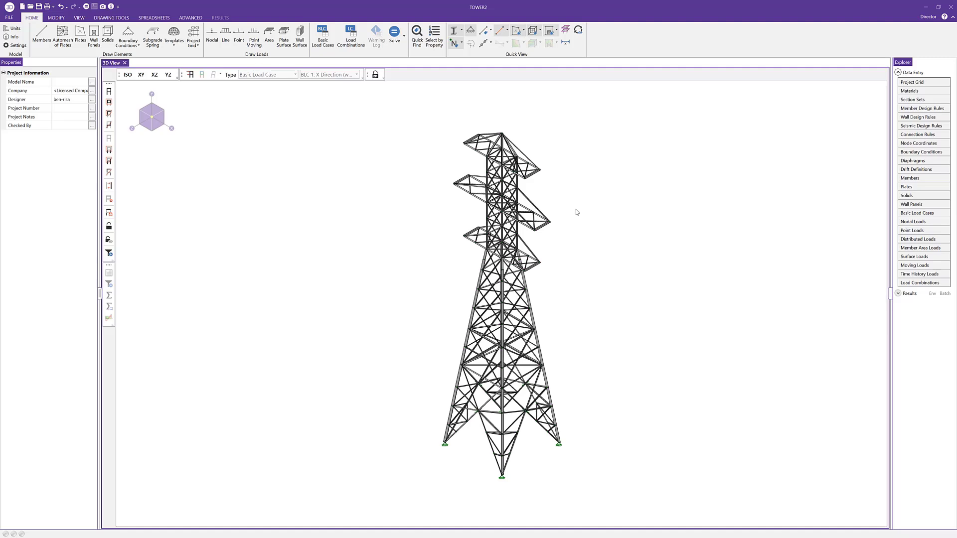
Step: Open the United States file from the Load Combinations folder in Excel
key(alt+Tab)
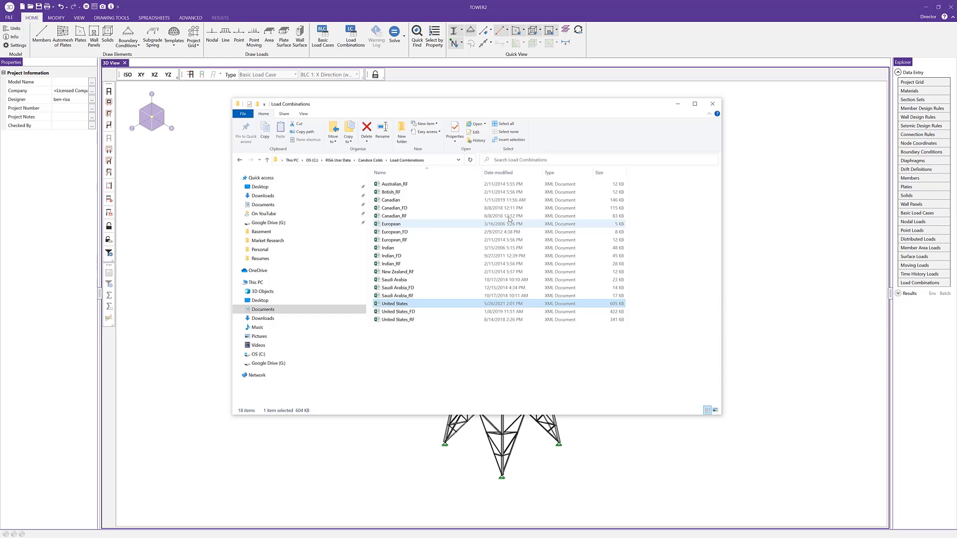
click(434, 161)
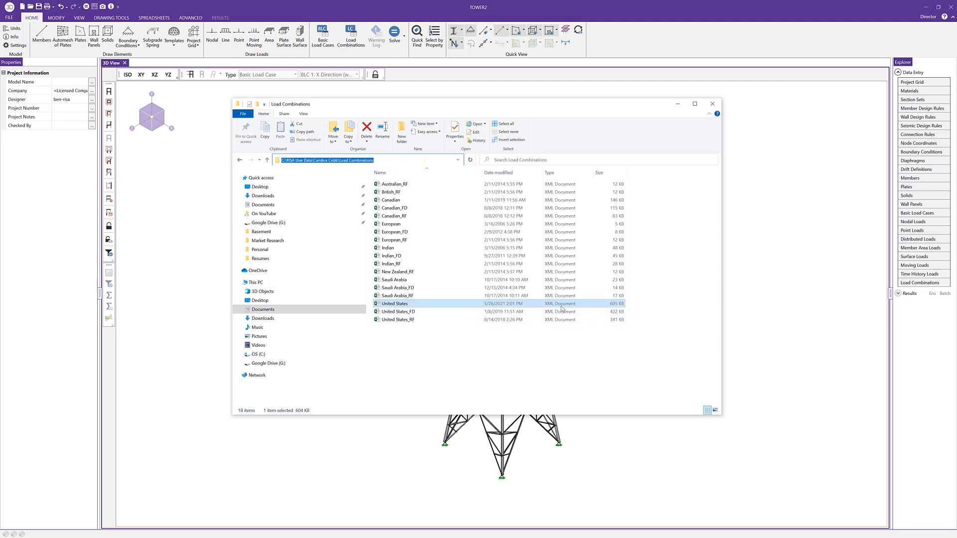
right_click(463, 307)
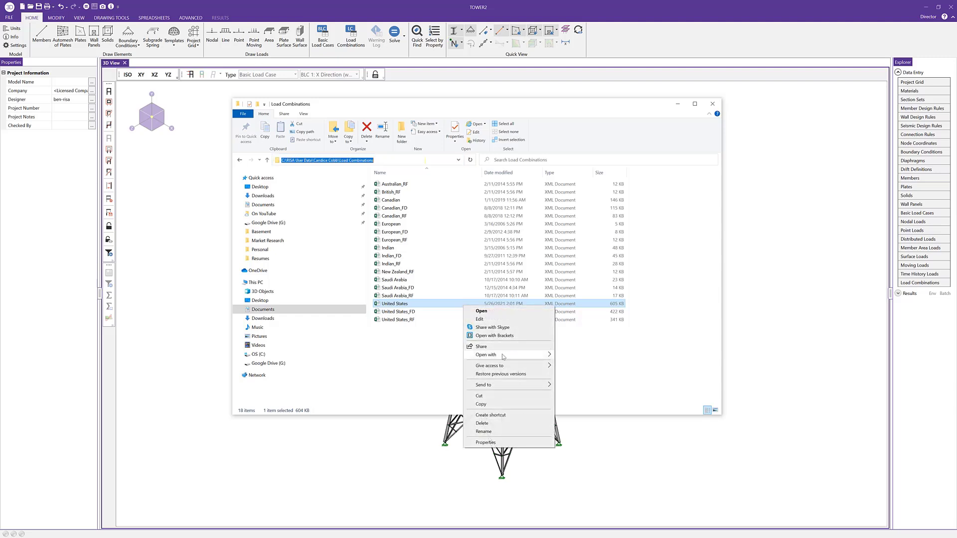
mouse_move(548, 359)
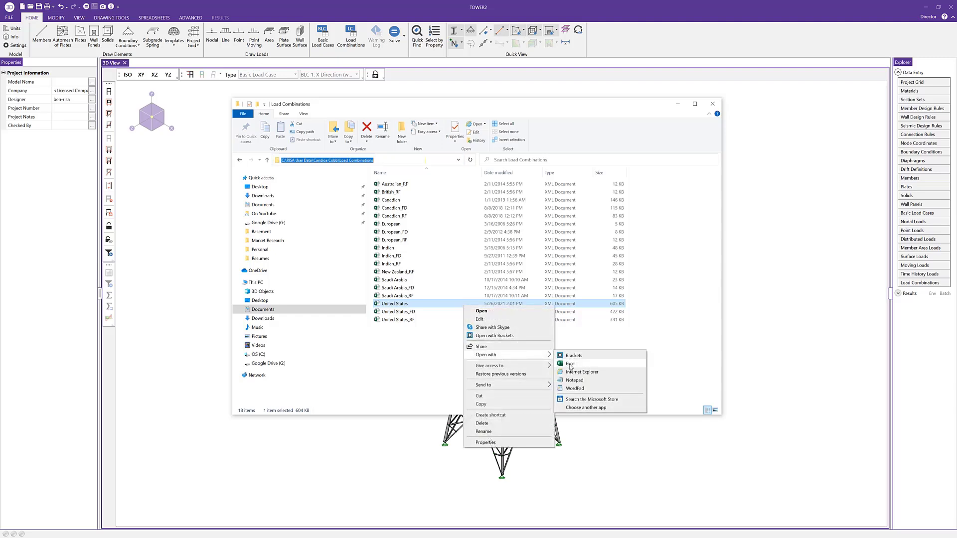
click(570, 365)
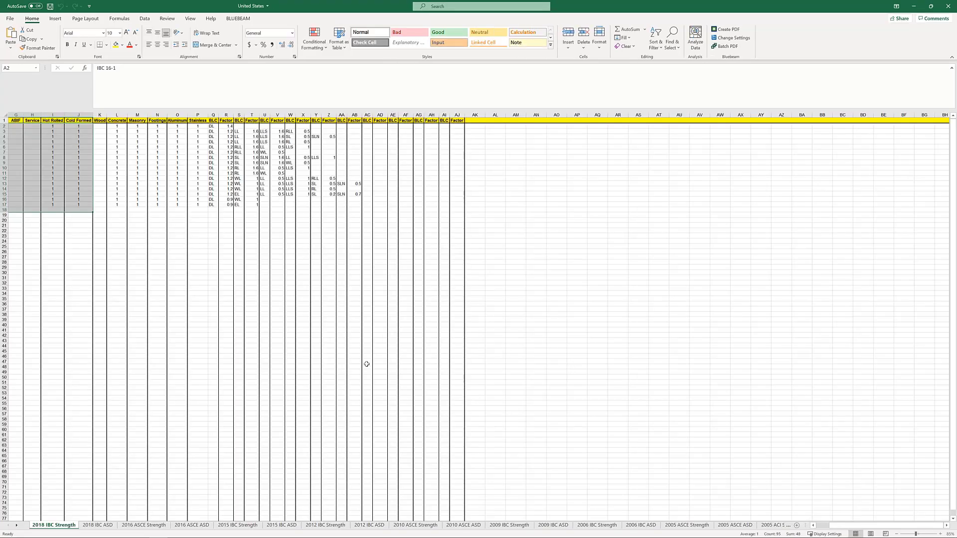
drag(848, 525, 822, 527)
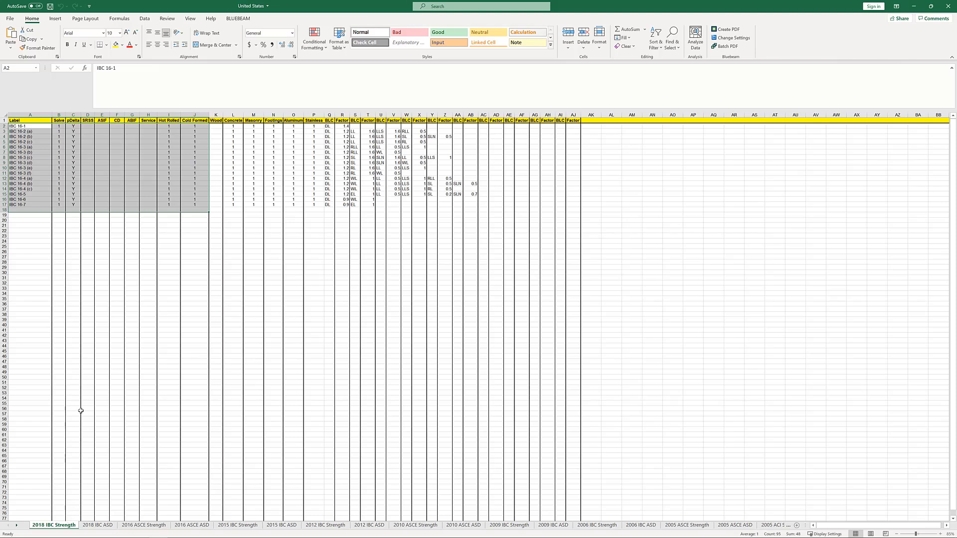
click(74, 319)
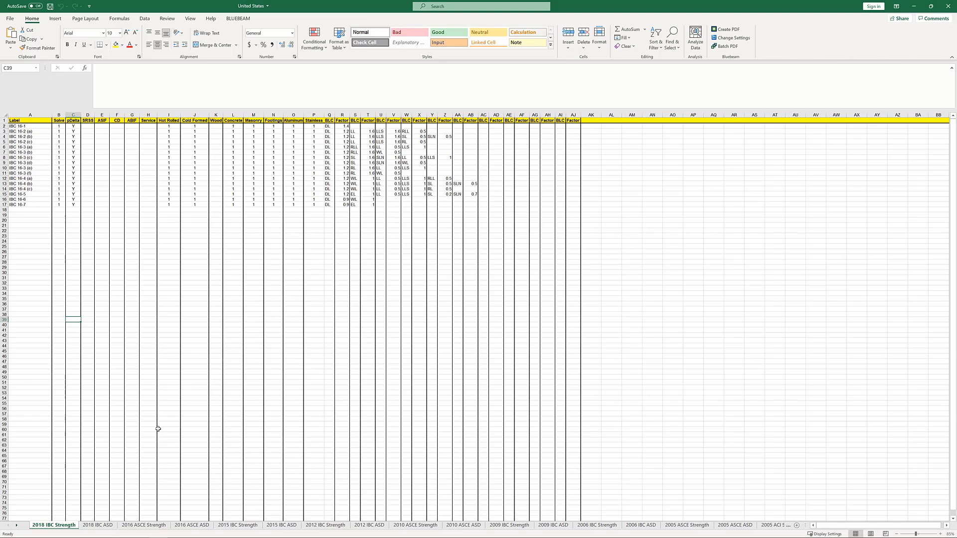
Step: Create a copy of the 2018 IBC Strength sheet
right_click(55, 527)
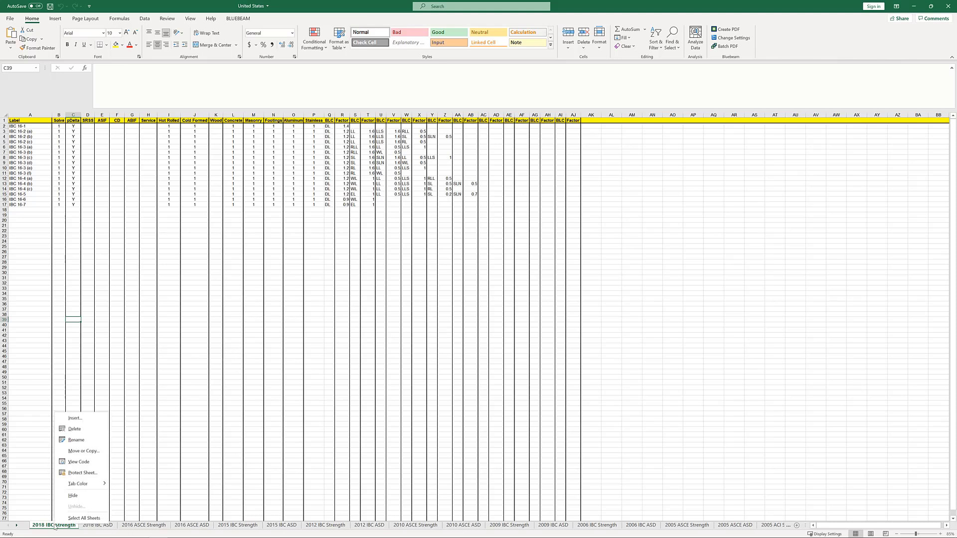
click(91, 452)
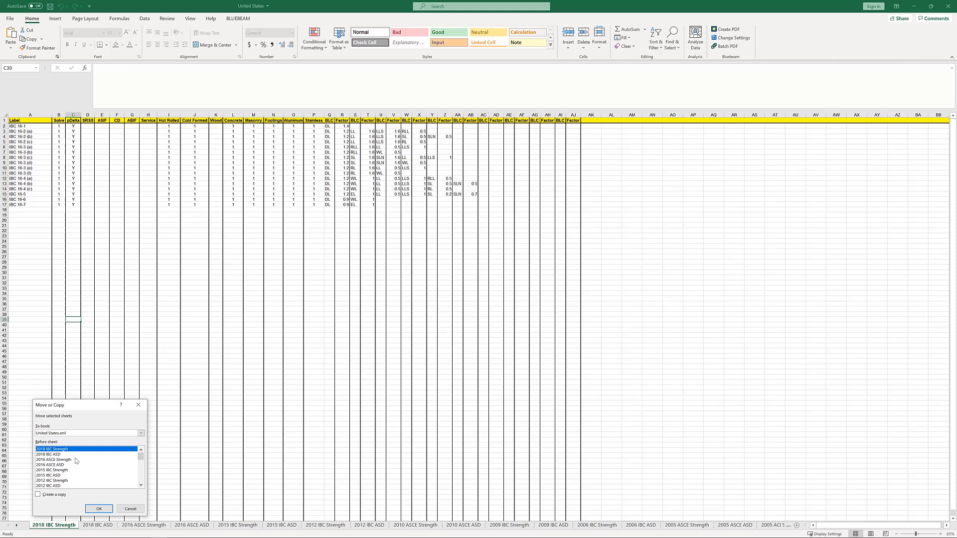
click(60, 495)
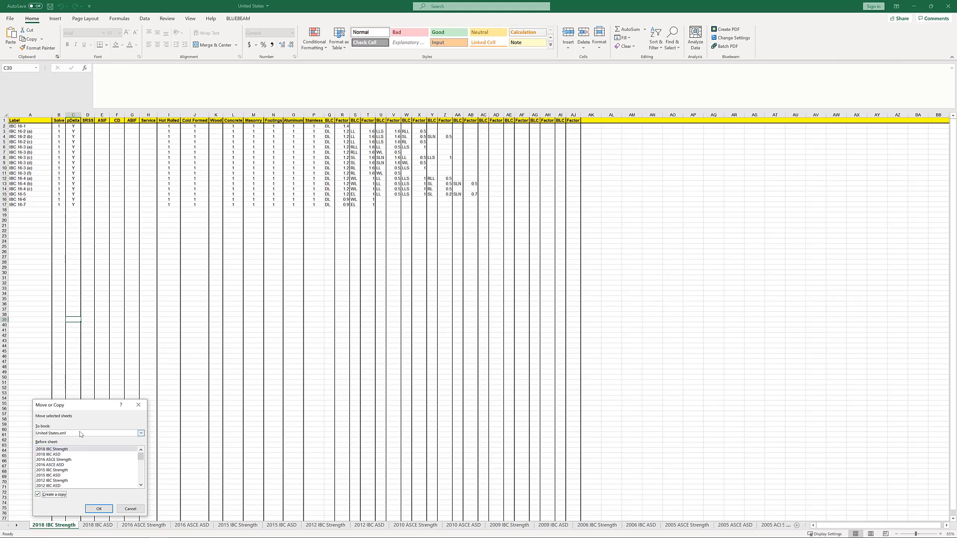
click(106, 510)
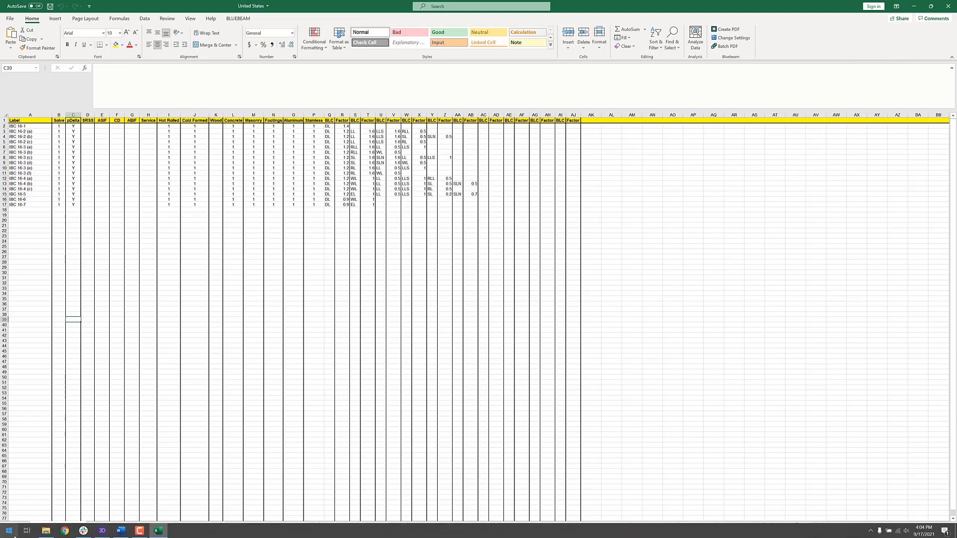
click(62, 515)
Step: Rename the copied sheet to TIA-222-H Strength
right_click(64, 528)
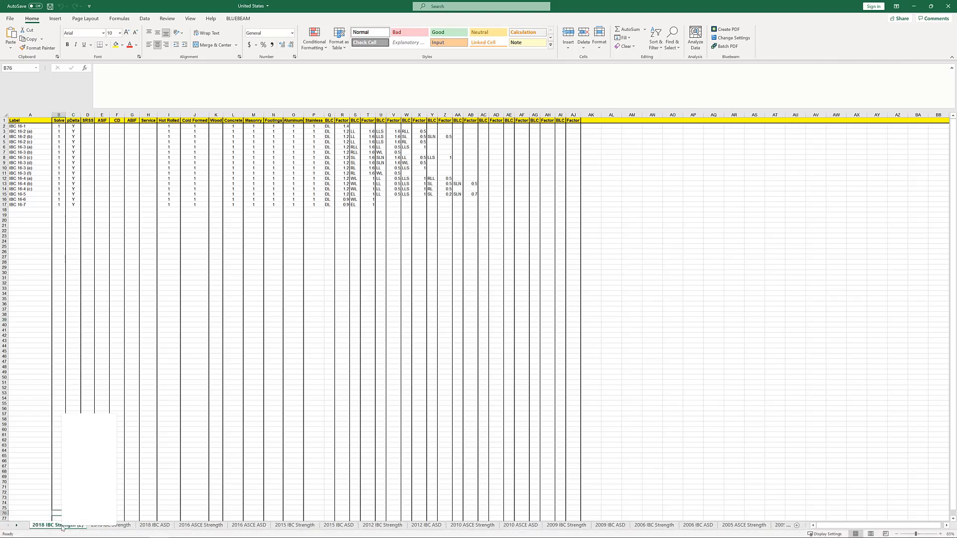
click(84, 444)
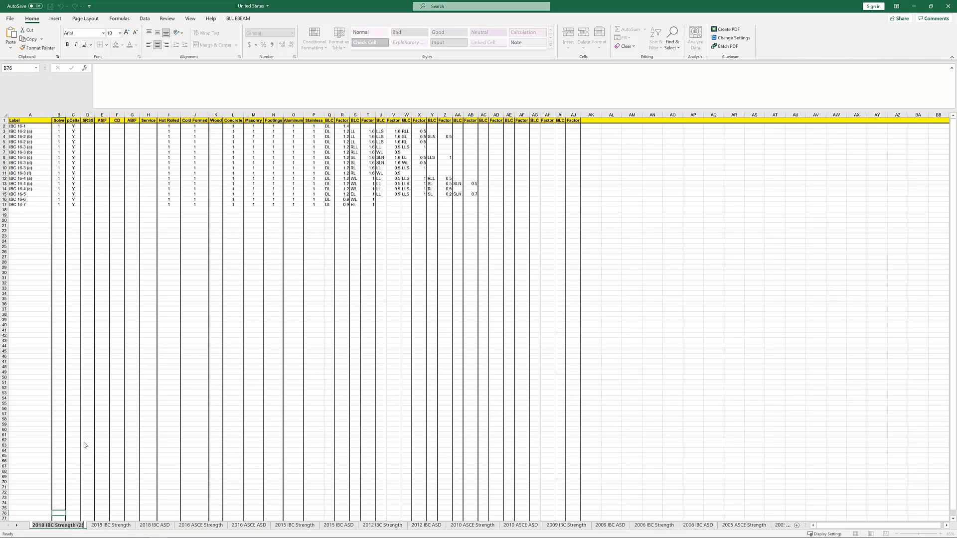
text(TIA-222)
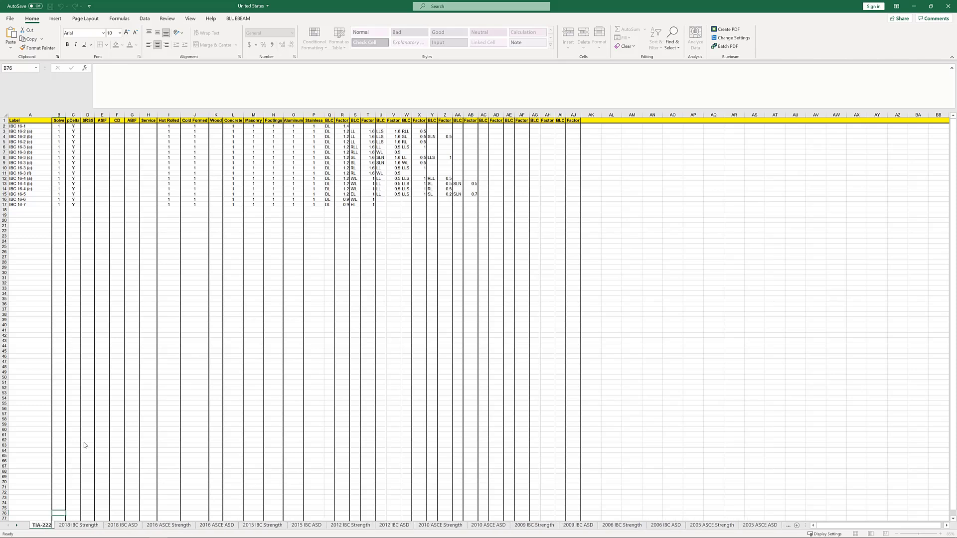
text(-H)
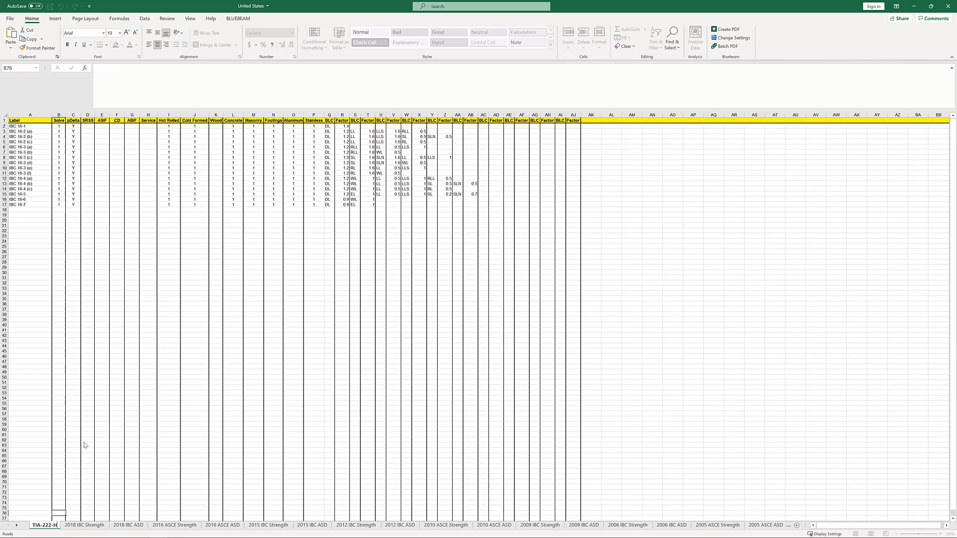
text( Streht)
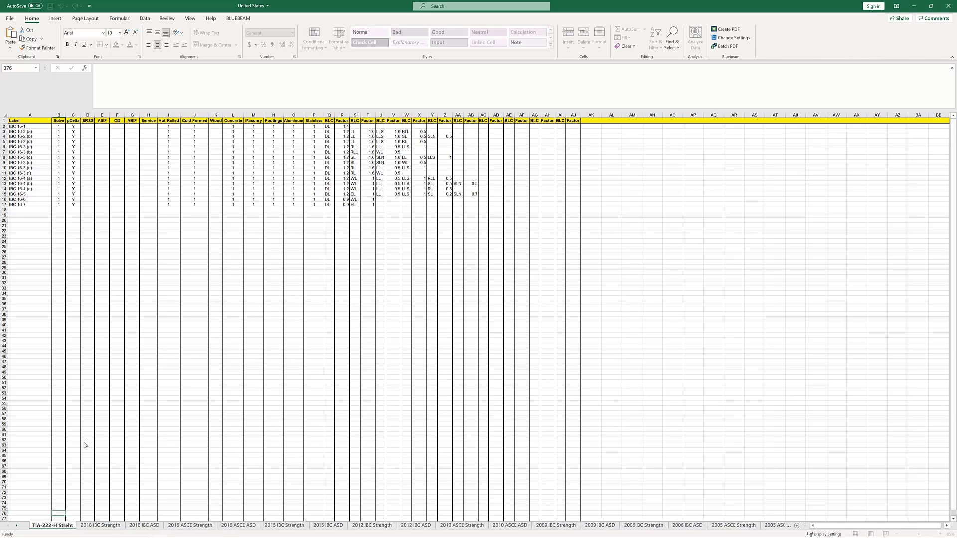
text(ngth)
key(BackSpace)
key(BackSpace)
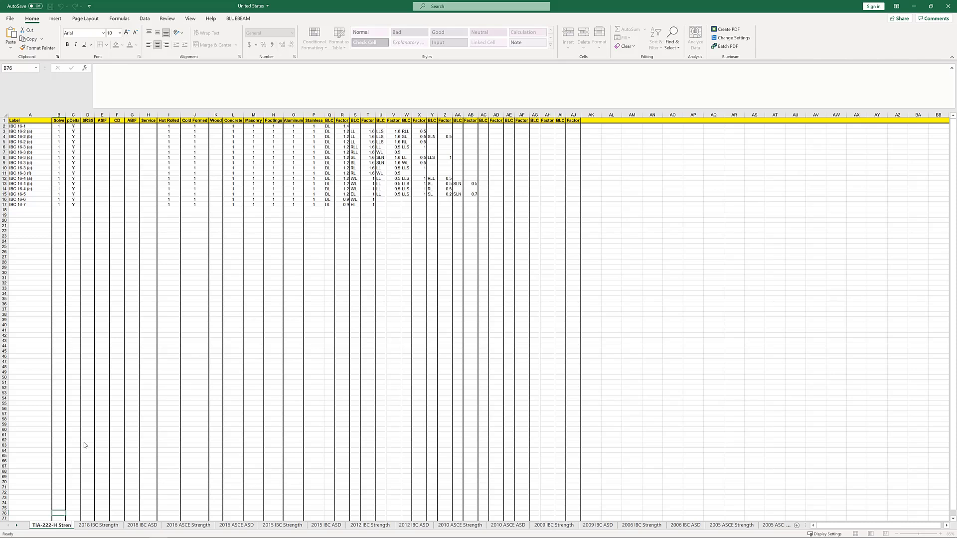
Step: Finish the TIA-222-H Strength sheet name and clear the combination labels in A2:A17
text(gth)
click(106, 393)
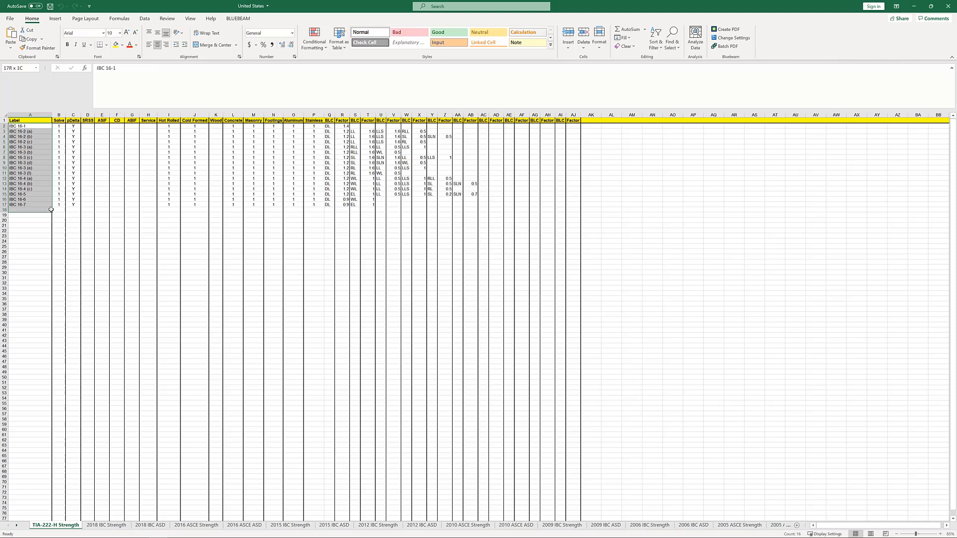
drag(51, 210, 51, 204)
key(Delete)
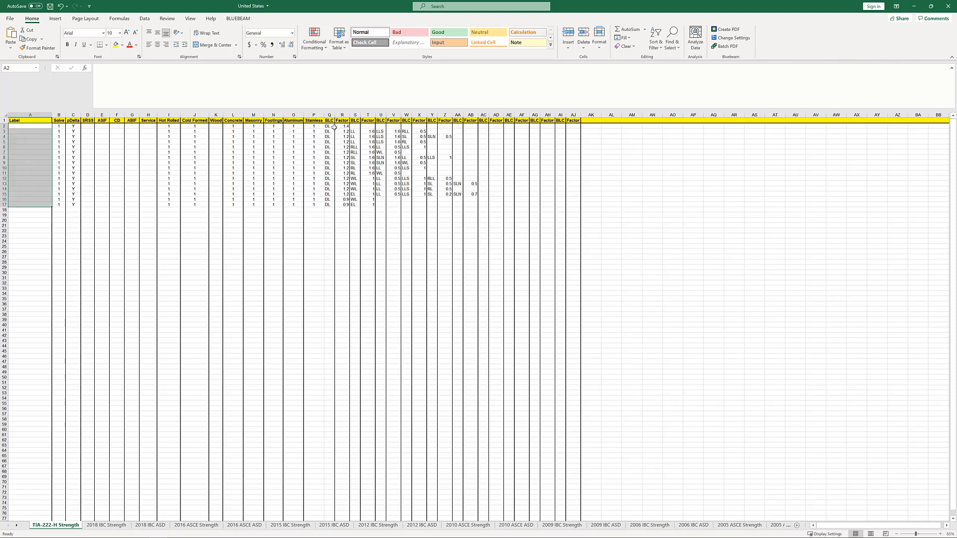
Step: Clear the load case and factor entries in Q2:AB17
drag(334, 127, 477, 204)
key(Delete)
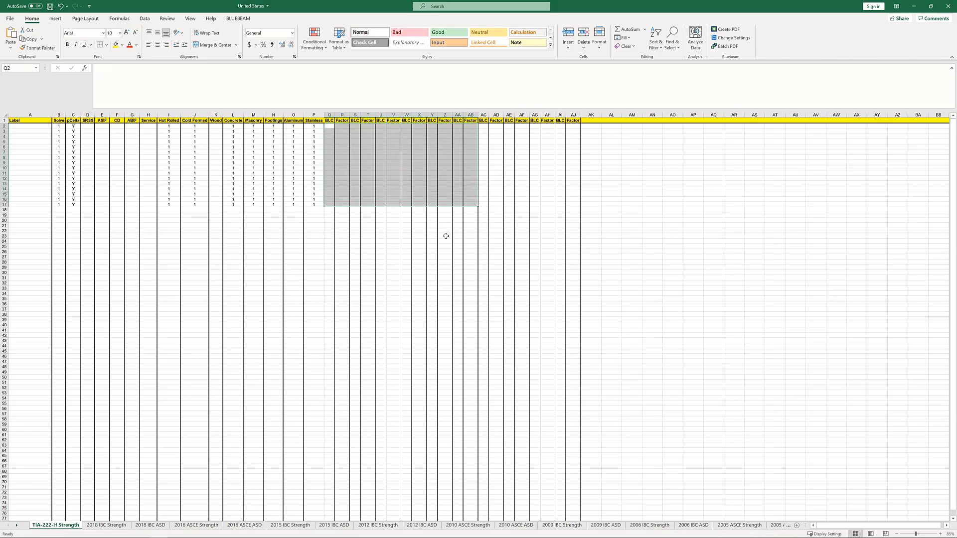
click(424, 237)
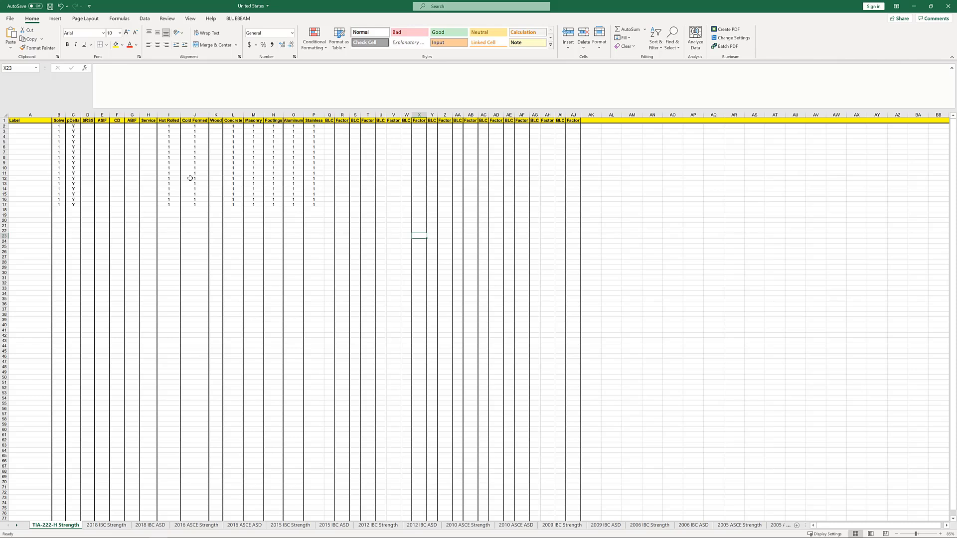
Step: Enter TIA-222-H (1) in A2 with DL 1.2 and WL 1.6 in Q2–T2
click(32, 129)
text(TIA)
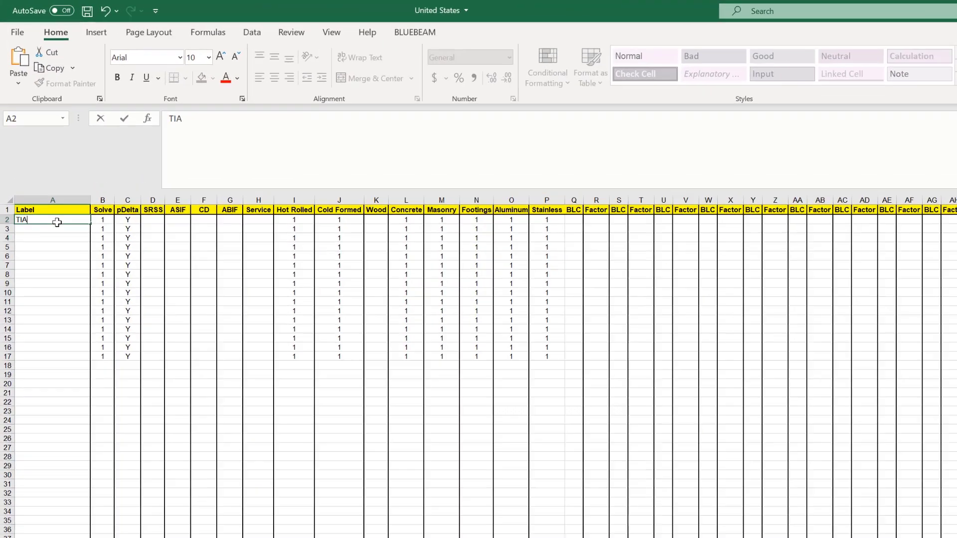
text(-222-H)
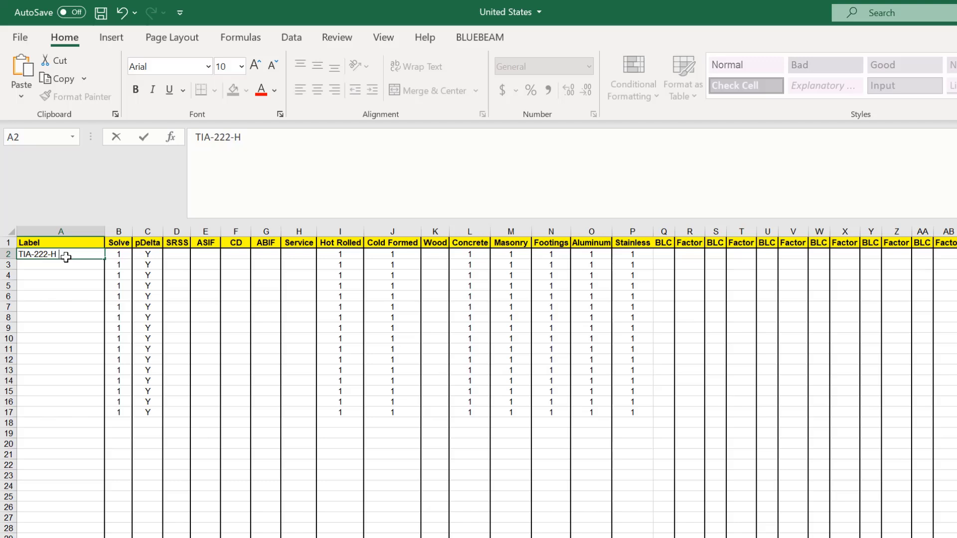
text( (1)
key(Tab)
key(Tab)
key(Tab)
key(Tab)
key(Tab)
key(Tab)
key(Tab)
key(Tab)
key(Tab)
key(Tab)
key(Tab)
key(Tab)
key(Tab)
key(Tab)
key(Tab)
key(Tab)
key(Tab)
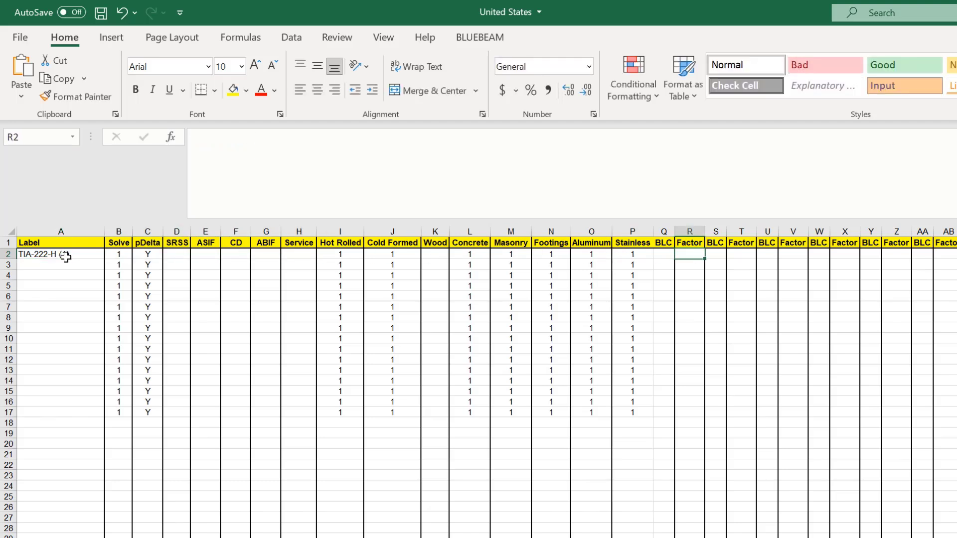
key(shift+Tab)
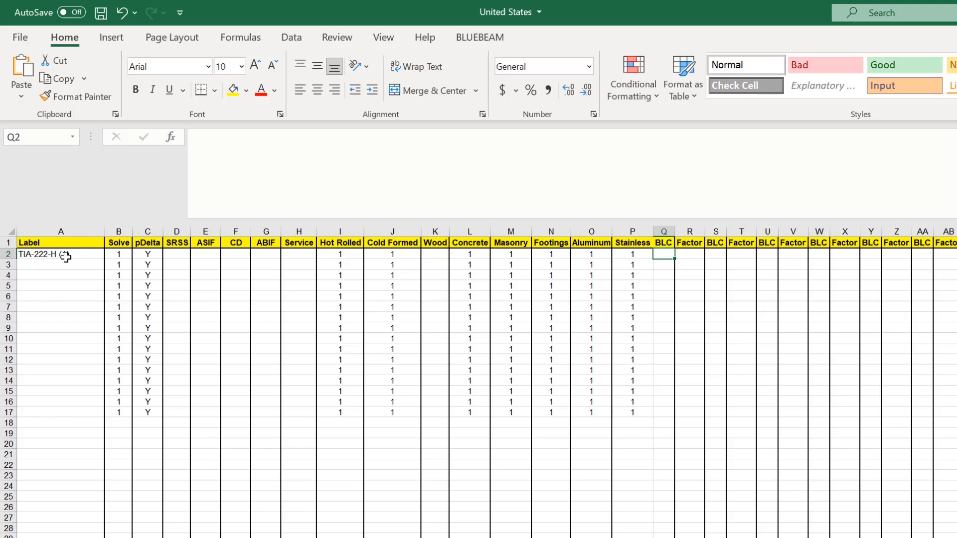
text(DL)
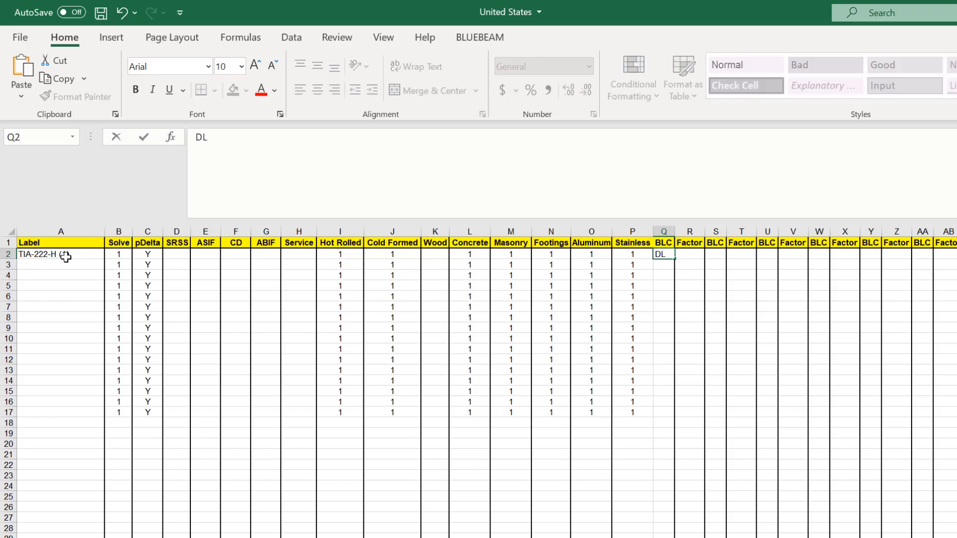
key(Tab)
text(1.2)
key(Tab)
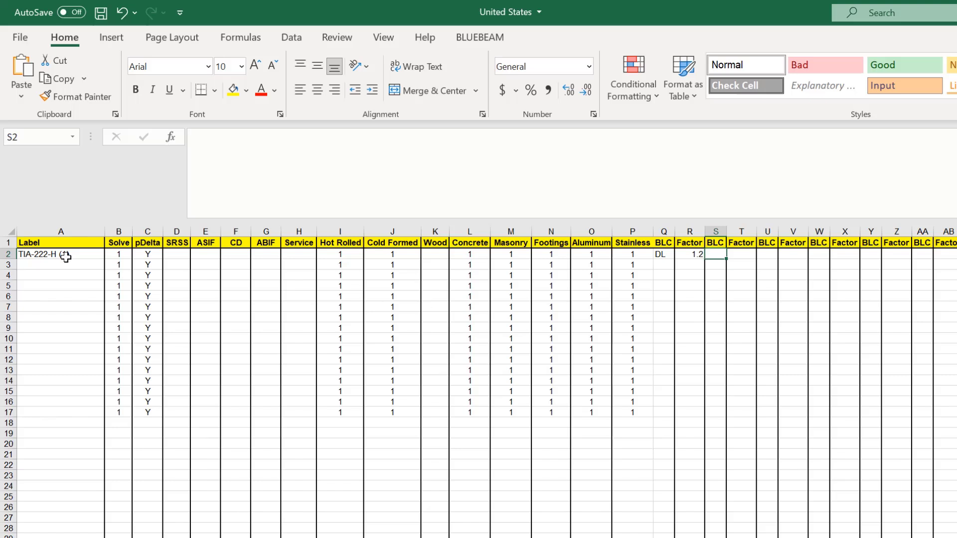
text(WL)
key(Tab)
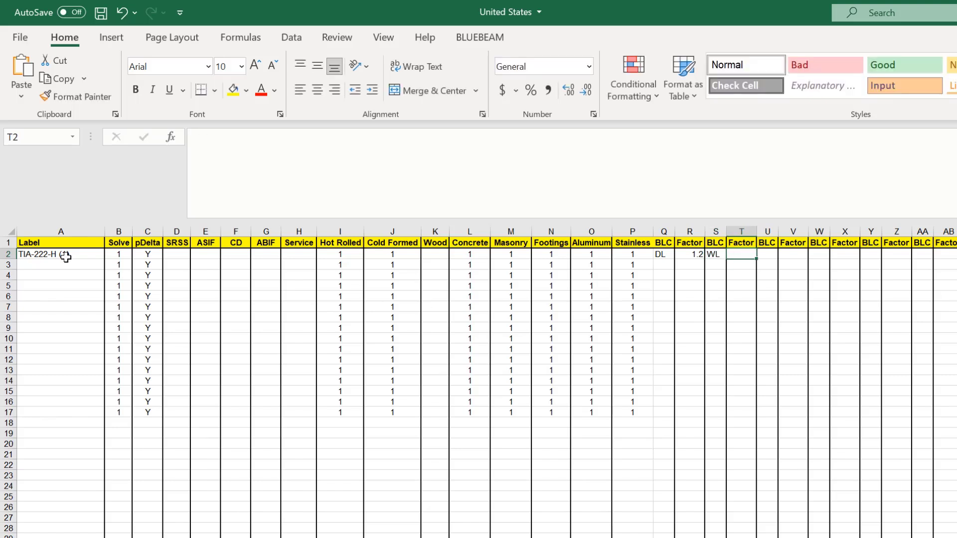
text(1.6)
key(Return)
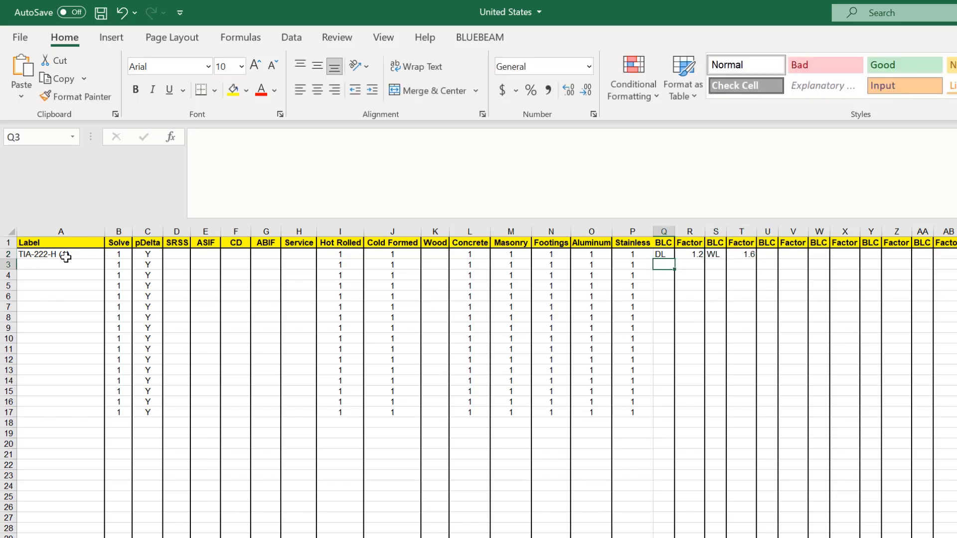
Step: Enter combination TIA-222-H (2) in row 3: DL 0.9 and WL 1.6
click(73, 275)
click(73, 266)
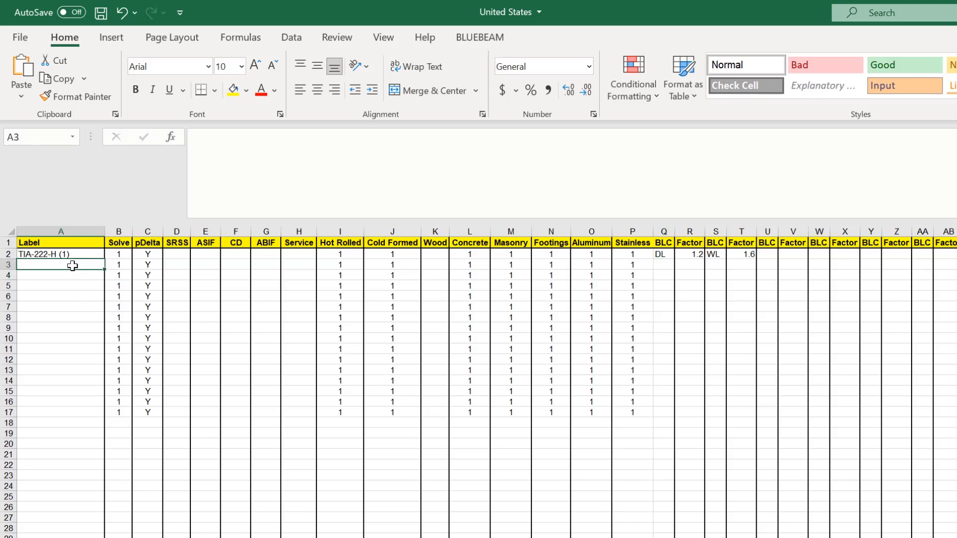
text(TIA-222-H (2))
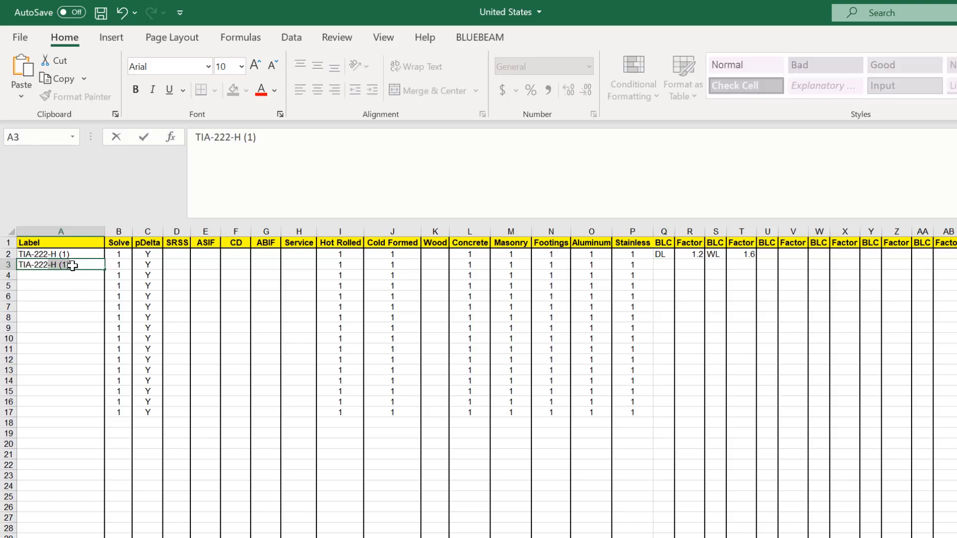
key(Return)
text(DL)
key(Tab)
text(0.9)
key(Tab)
text(WL)
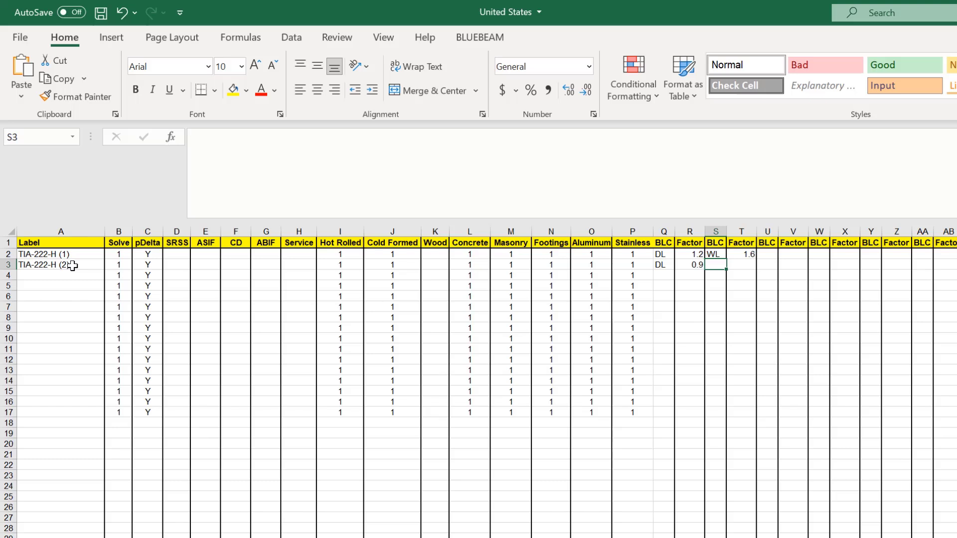
key(Tab)
text(1.6)
Step: Enter combination TIA-222-H (3) in row 4: DL 1.2, WL 1 and TL 1
click(100, 275)
text(TIA-222-H (3))
key(Return)
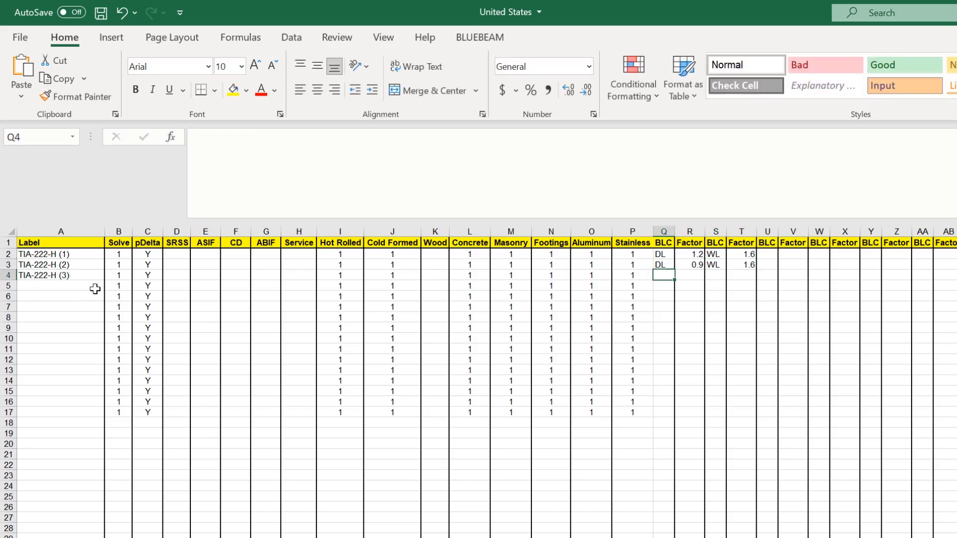
text(DL)
key(Tab)
text(1.2)
key(Tab)
text(WL)
key(Tab)
text(1)
key(Tab)
text(TL)
key(Tab)
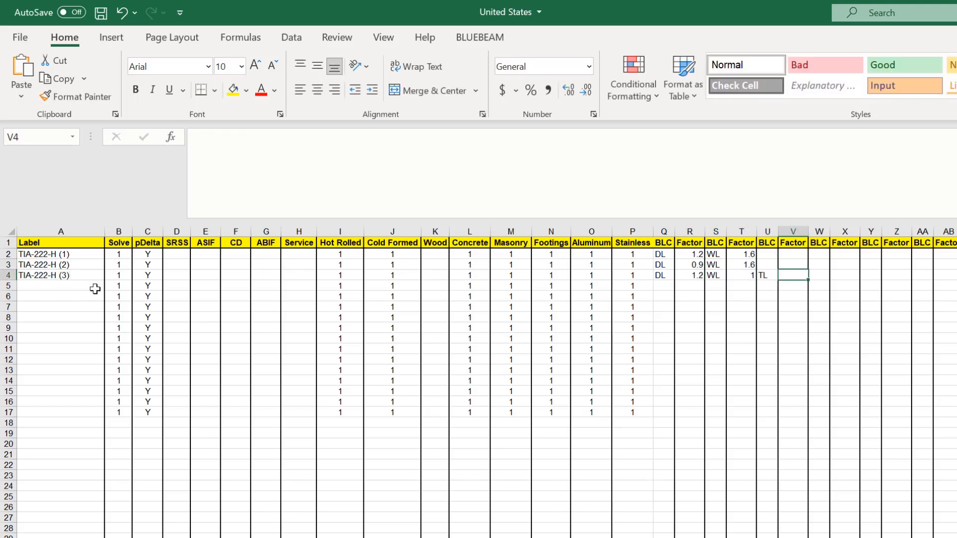
text(1)
key(Return)
Step: Enter TIA-222-H (4) as DL 1.2 + EL 1 and (5) as DL 0.9 + EL 1
click(95, 289)
text(TIA-222-H (4))
key(Return)
text(DL	1.2	EL	1)
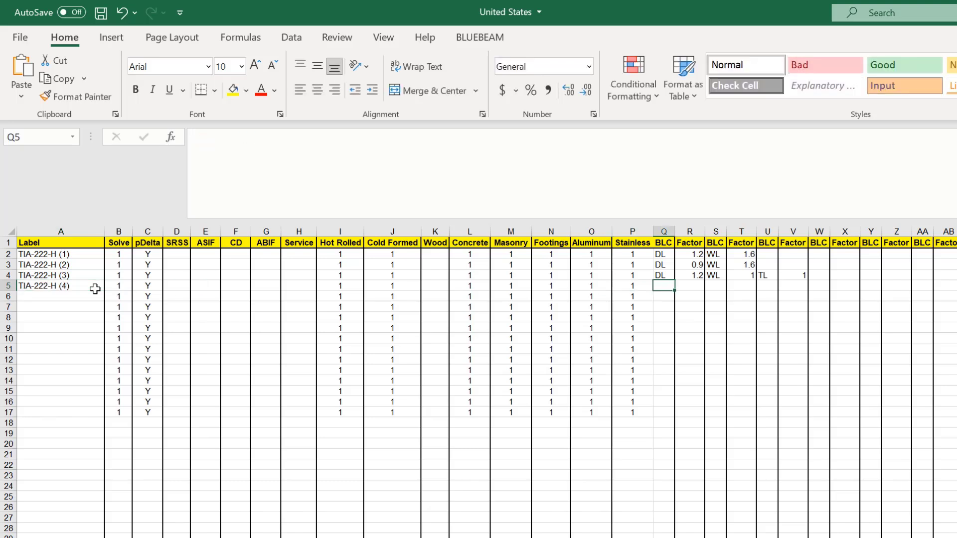
key(Return)
text(TIA-222-H (5))
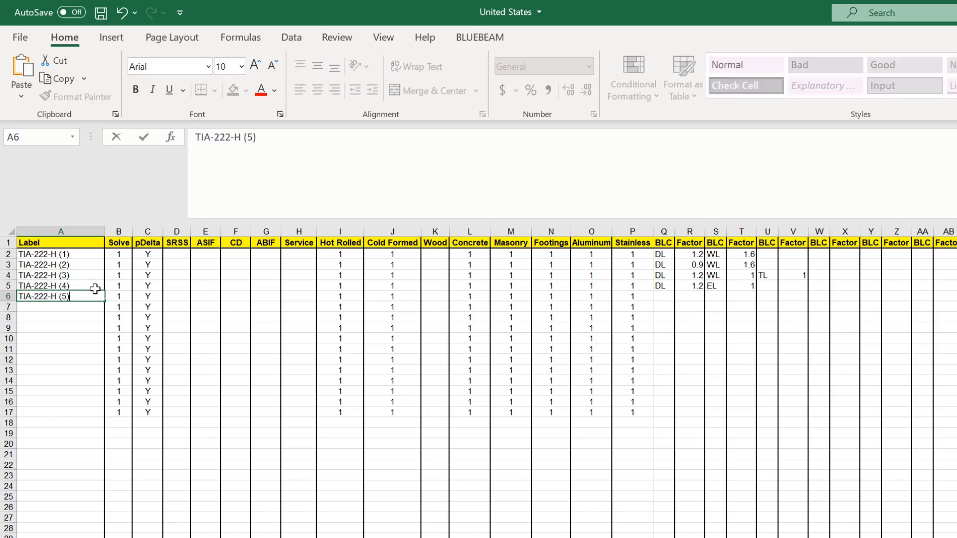
key(Tab)
text(DL	0.9	EL	1)
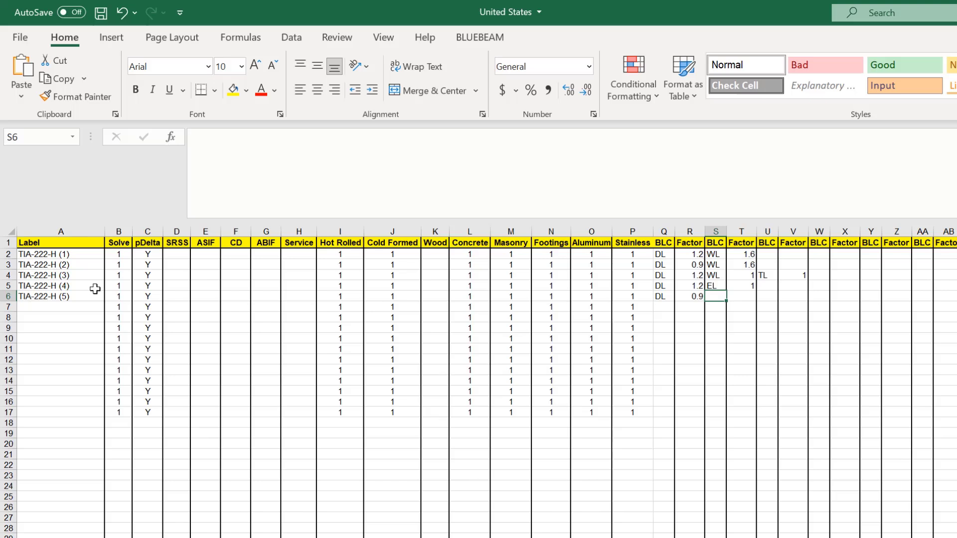
key(Return)
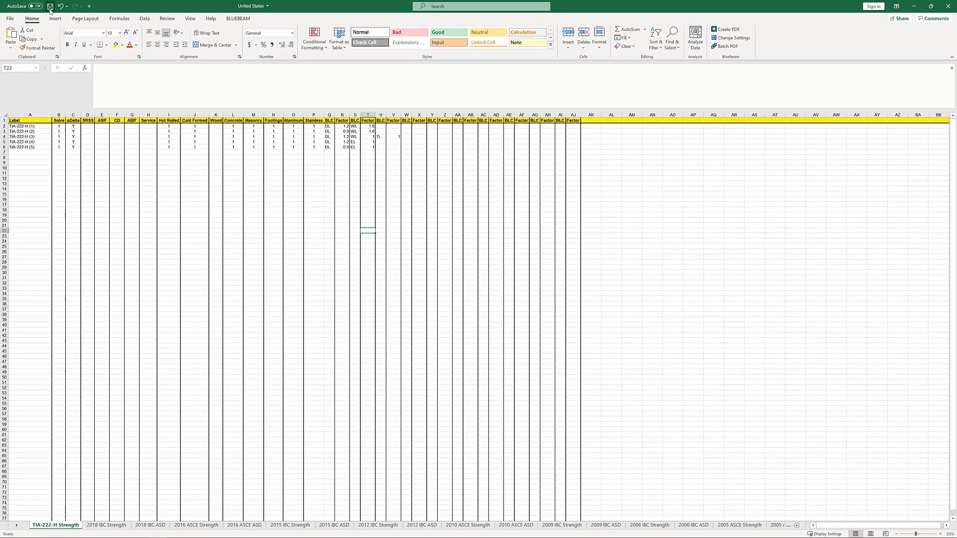
Step: Save the United States workbook, keeping the XML Spreadsheet 2003 format
click(52, 8)
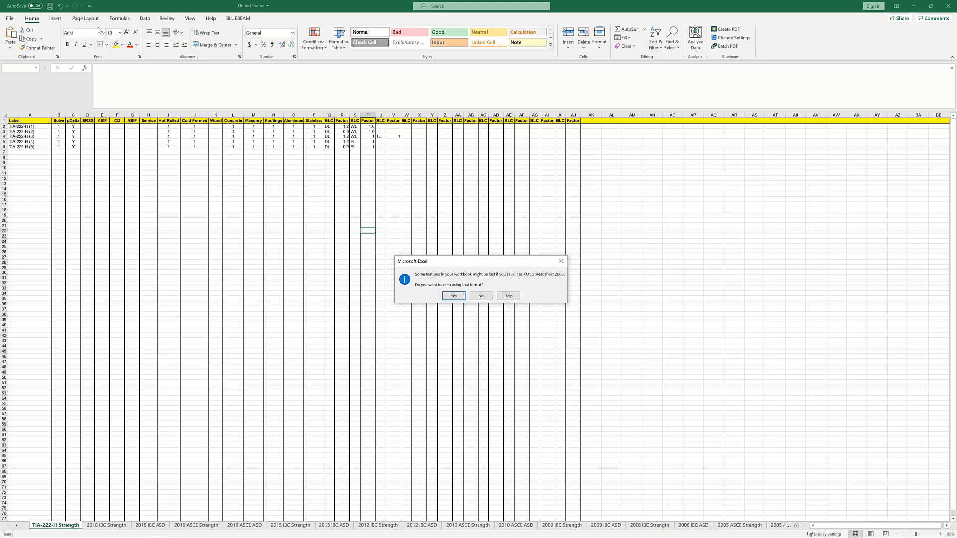
click(454, 296)
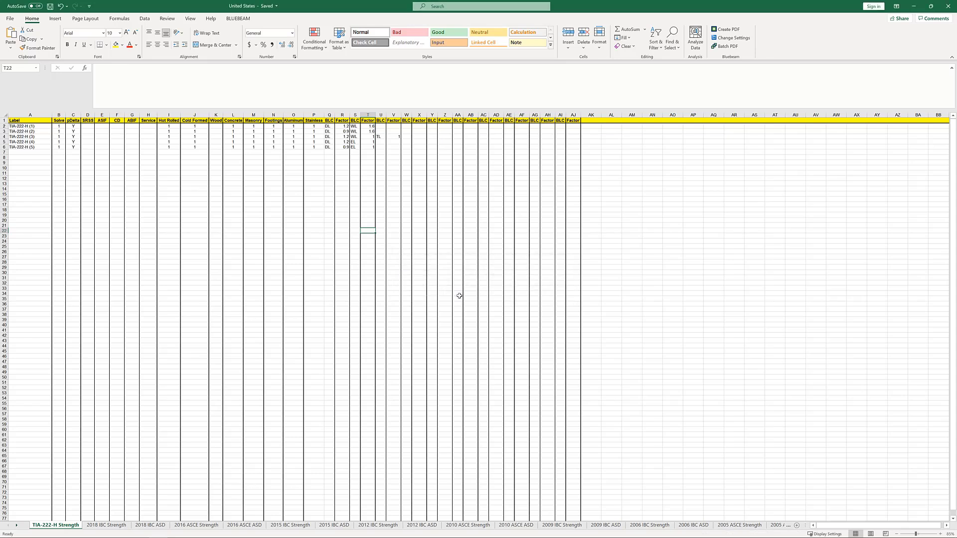
Step: Close Excel and bring the RISA-3D tower model window forward
click(949, 7)
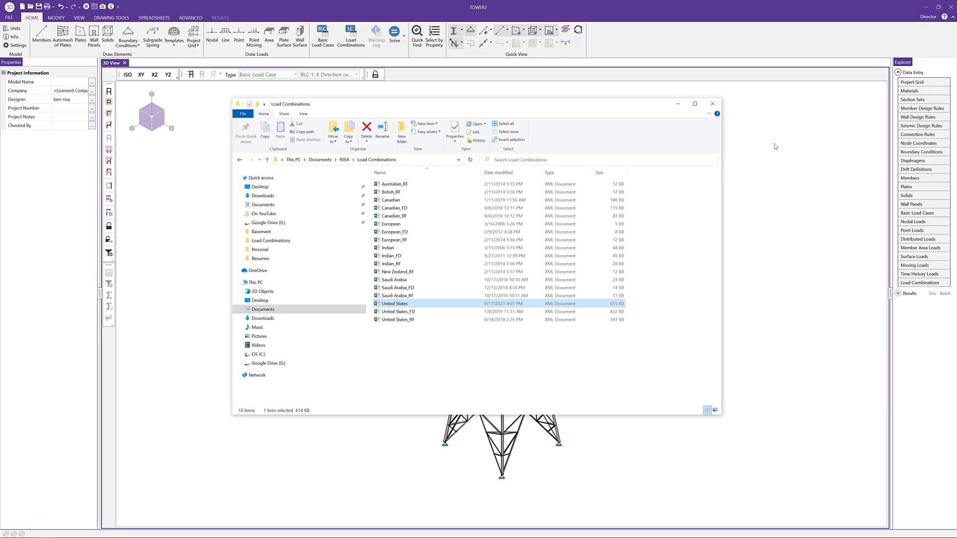
click(752, 115)
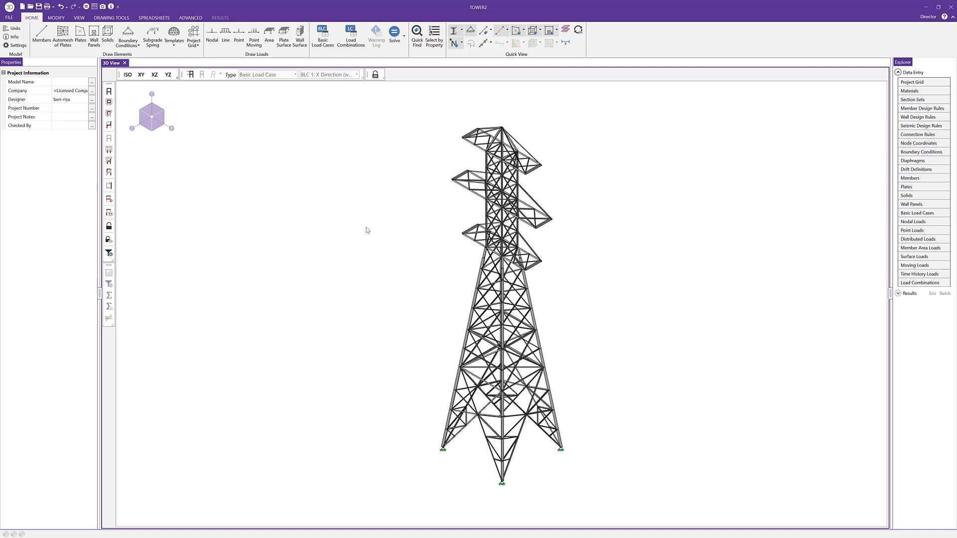
Step: In the wind Load Combination Generator, select TIA-222-H Strength as the code
click(351, 37)
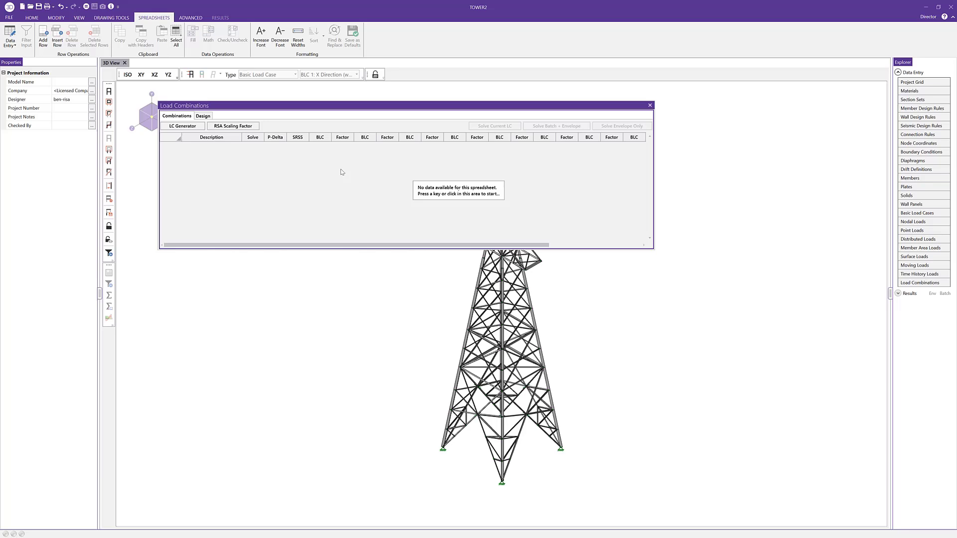
click(182, 126)
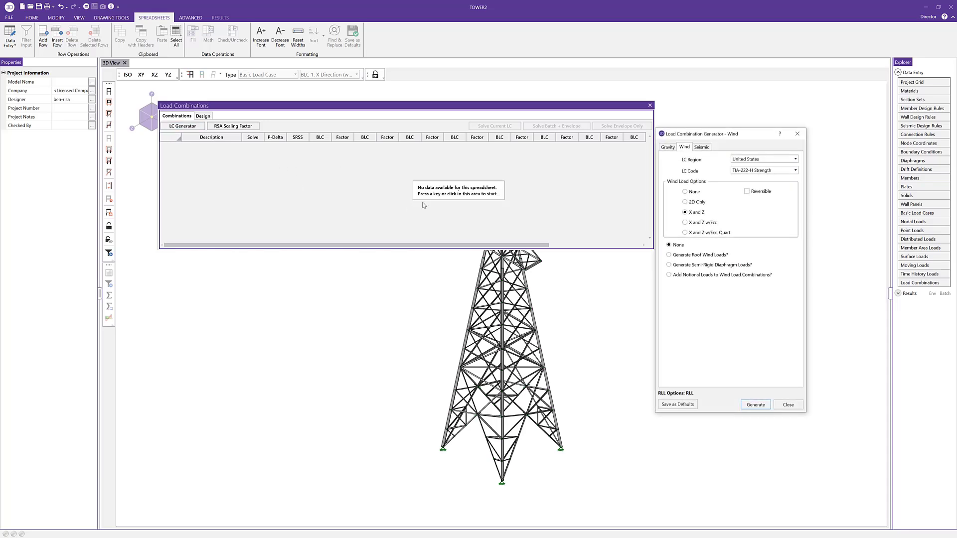
drag(717, 136, 525, 144)
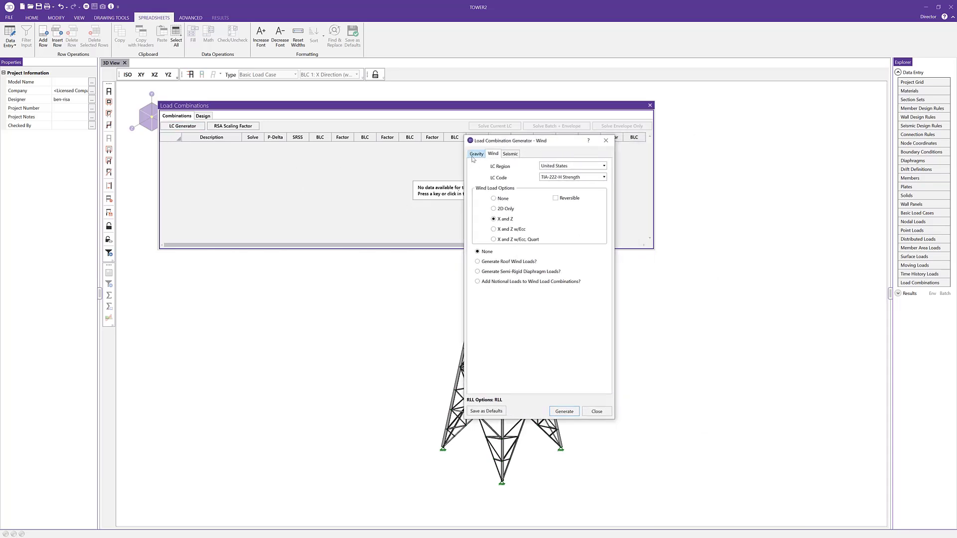
click(584, 180)
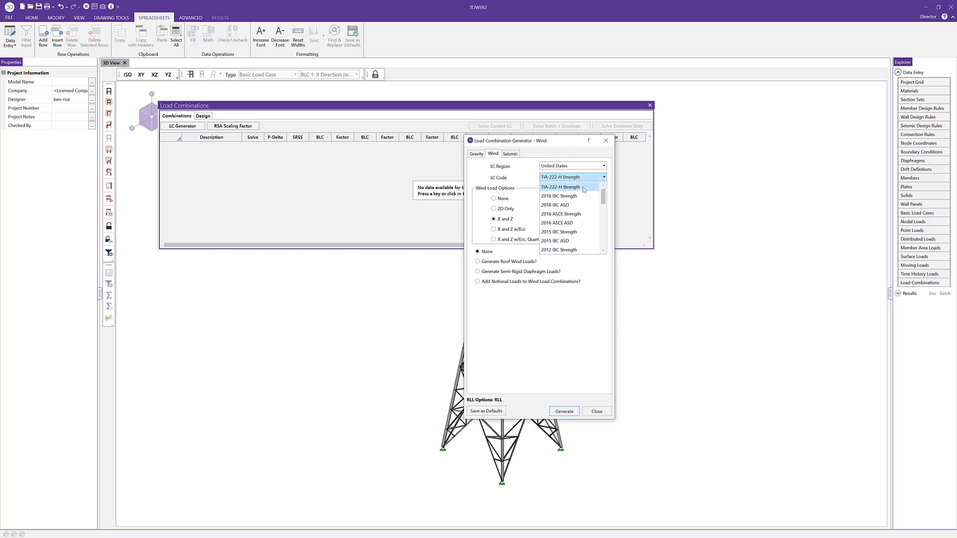
click(584, 189)
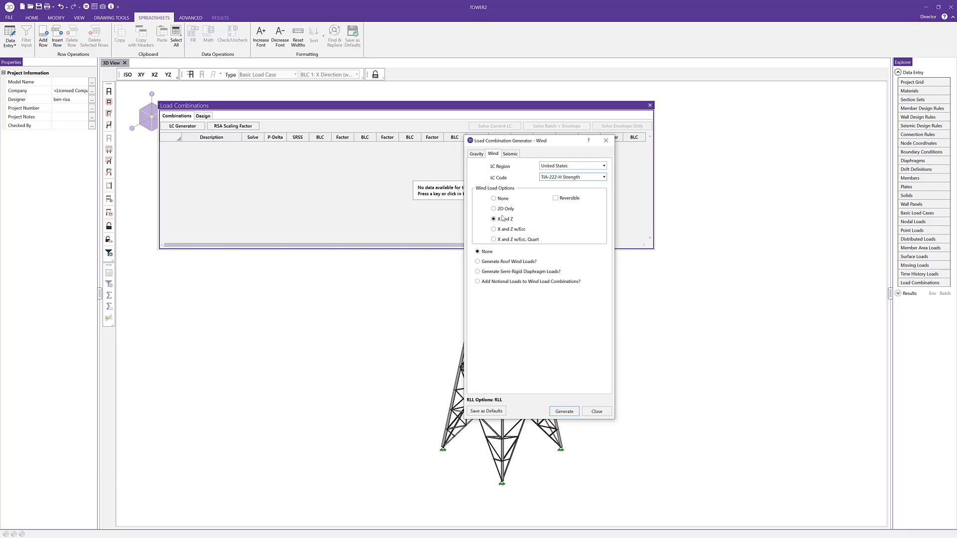
Step: Generate the six TIA-222-H wind combinations and close the generator
click(565, 412)
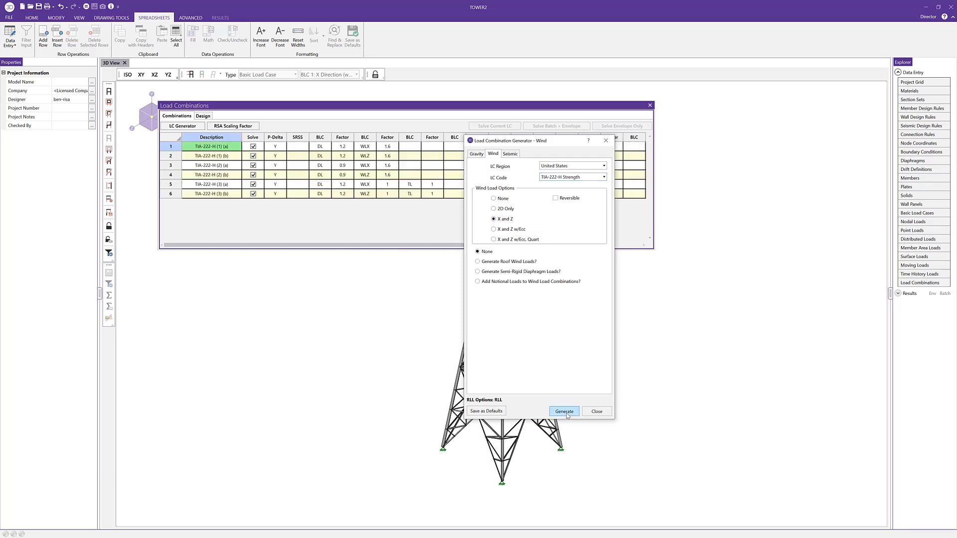
click(604, 416)
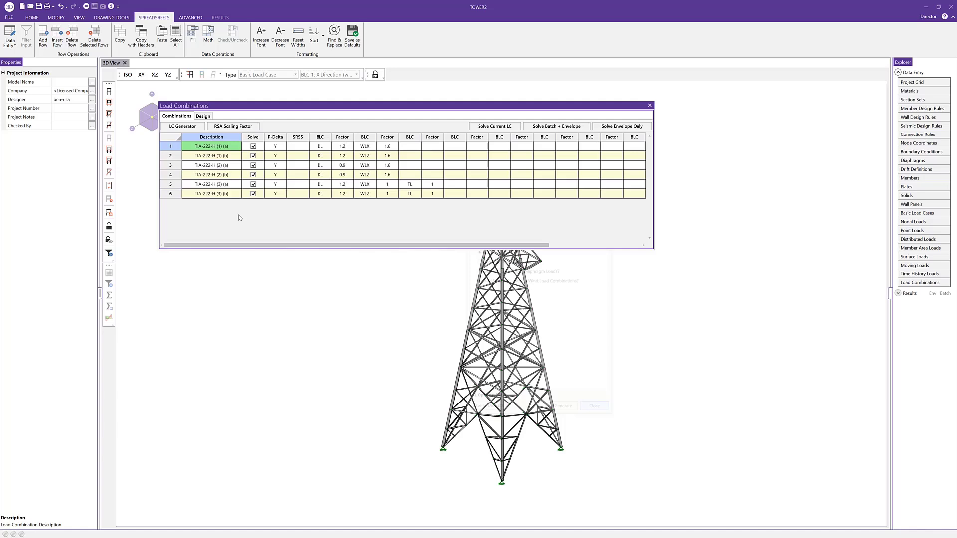